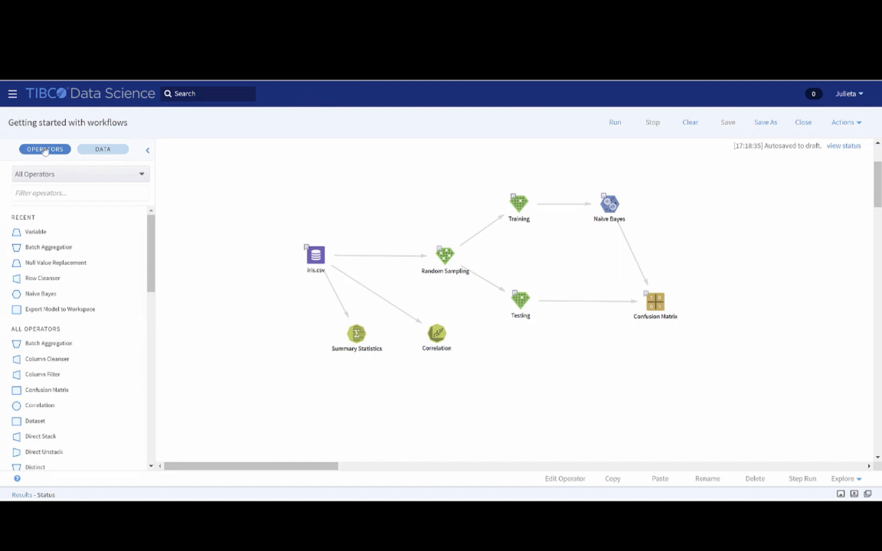
- Add a second iris.csv dataset from the TDV folder Datasets_s3 to the workflow canvas and delete that duplicate
left_click(96, 155)
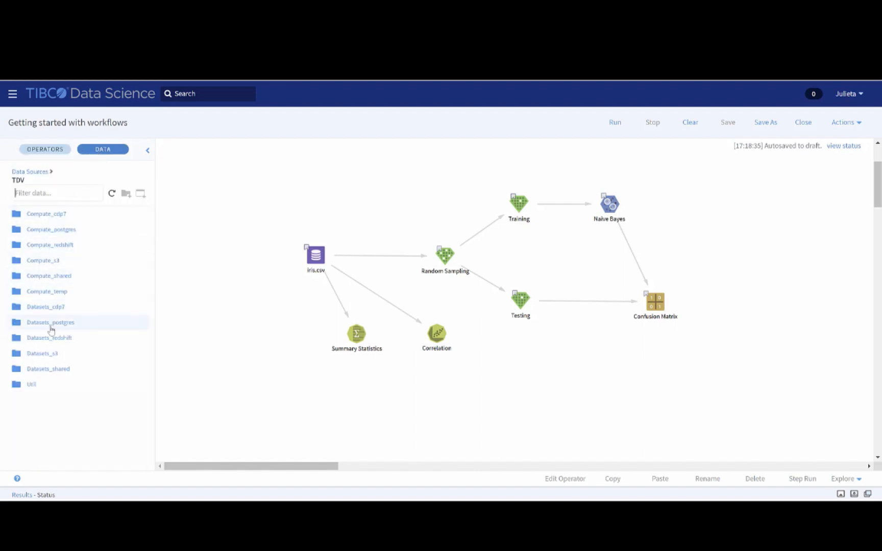
left_click(51, 353)
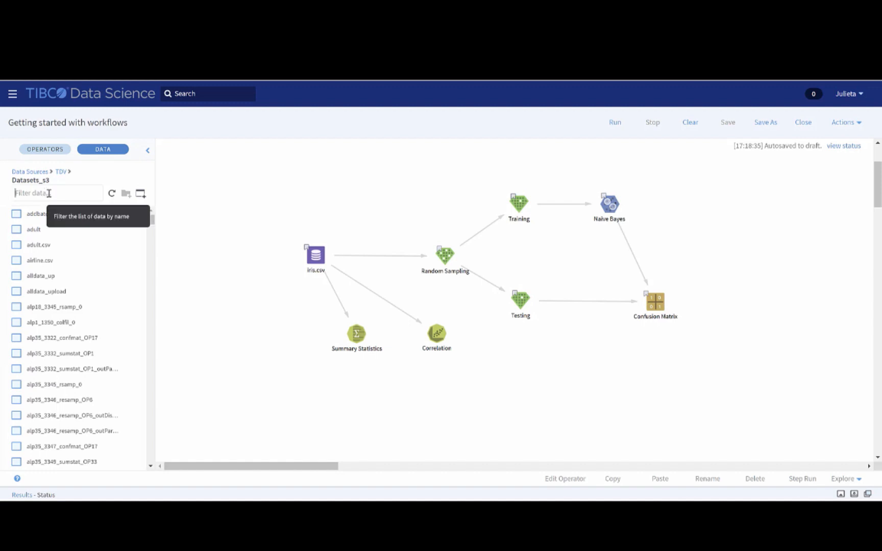
type("iris")
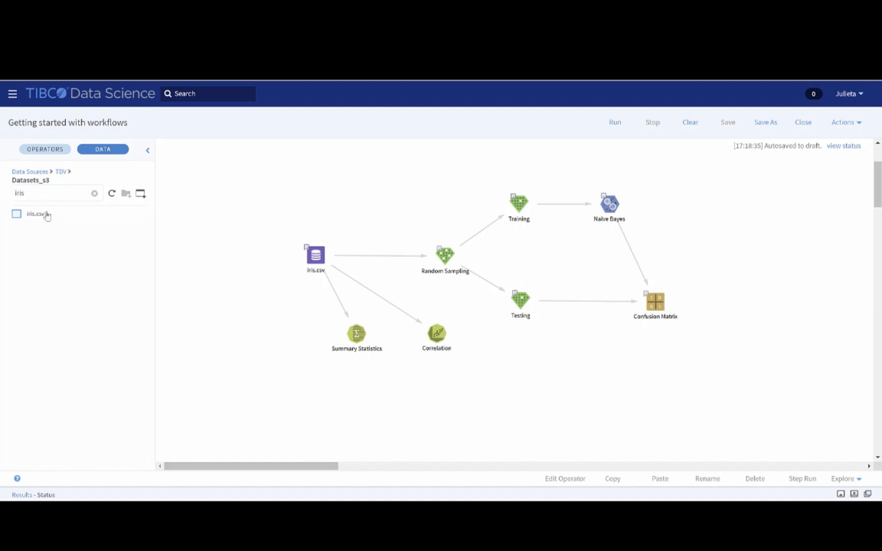
left_click_drag(31, 219, 206, 194)
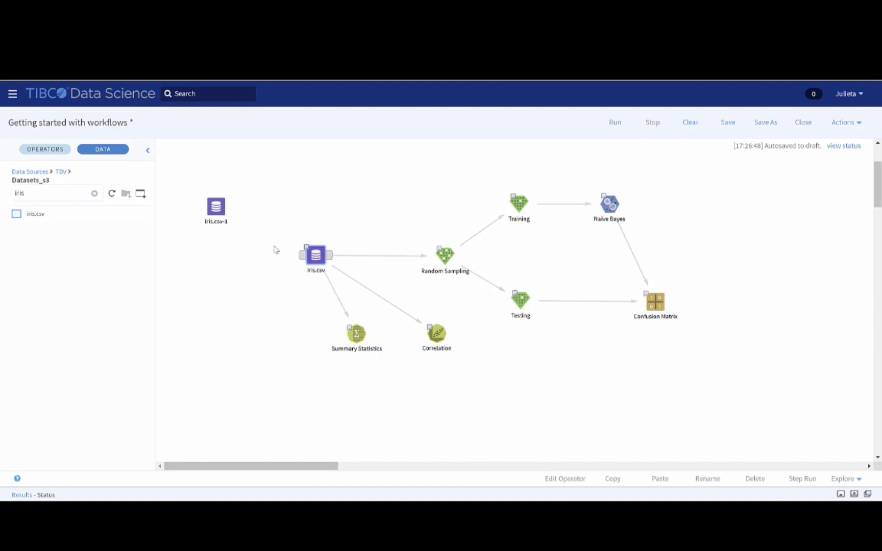
left_click(218, 216)
key("Delete")
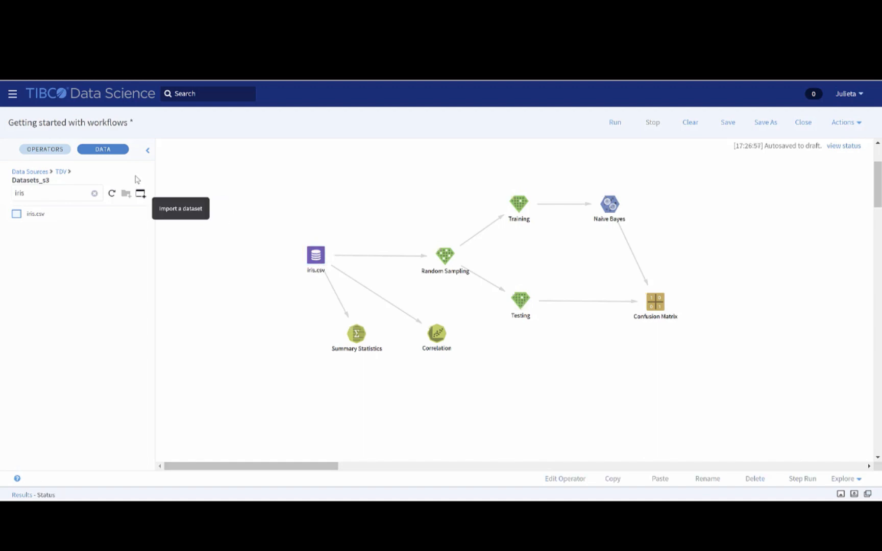
- Add a Variable operator to the empty area of the canvas above and to the left of iris.csv
left_click(50, 153)
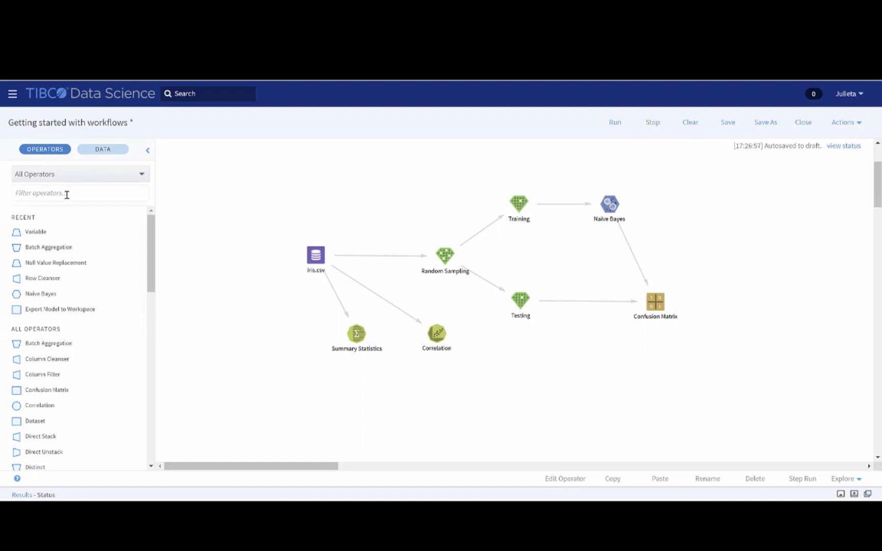
left_click(141, 174)
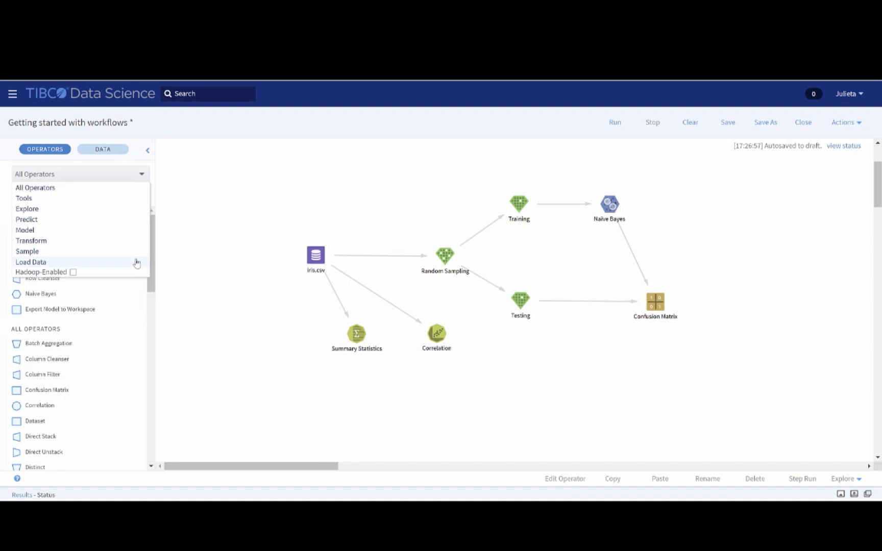
left_click(148, 153)
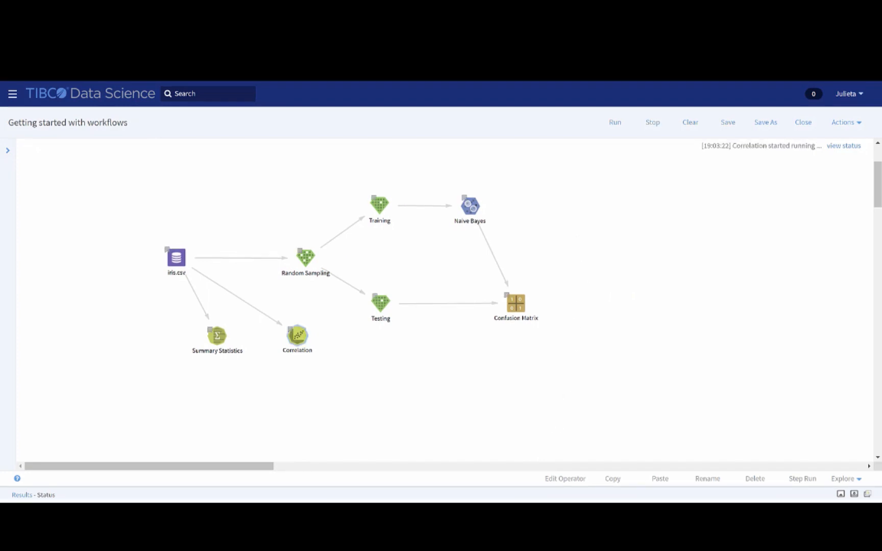
left_click(8, 151)
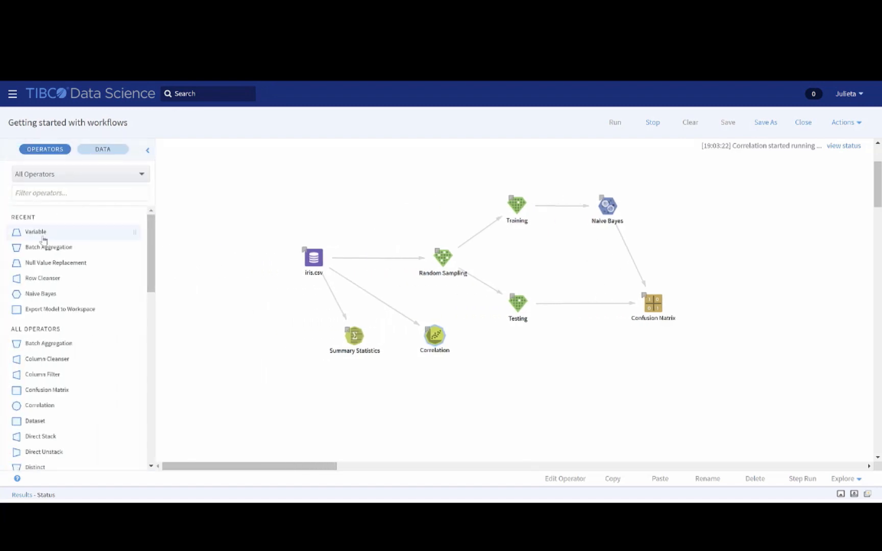
left_click_drag(44, 240, 237, 227)
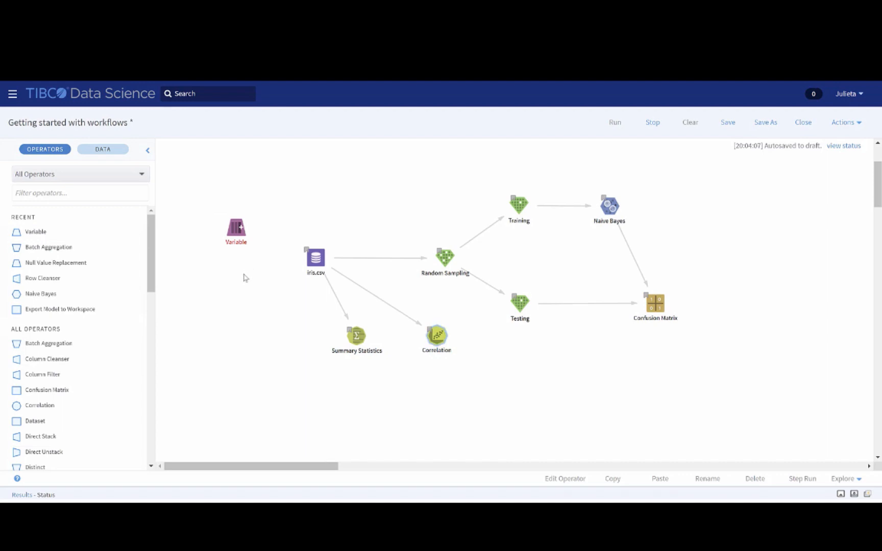
- Examine the actions available for the Variable operator without applying any of them
left_click(246, 227)
right_click(247, 227)
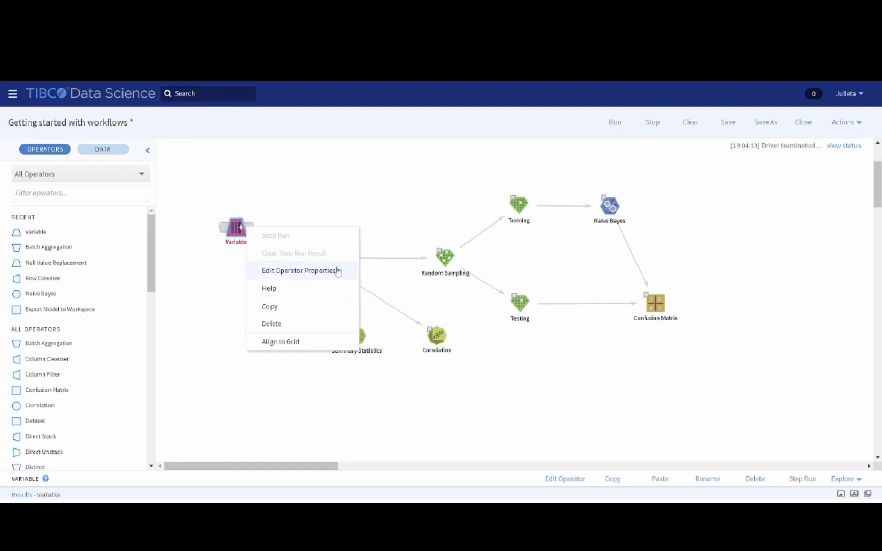
left_click(342, 200)
left_click(241, 232)
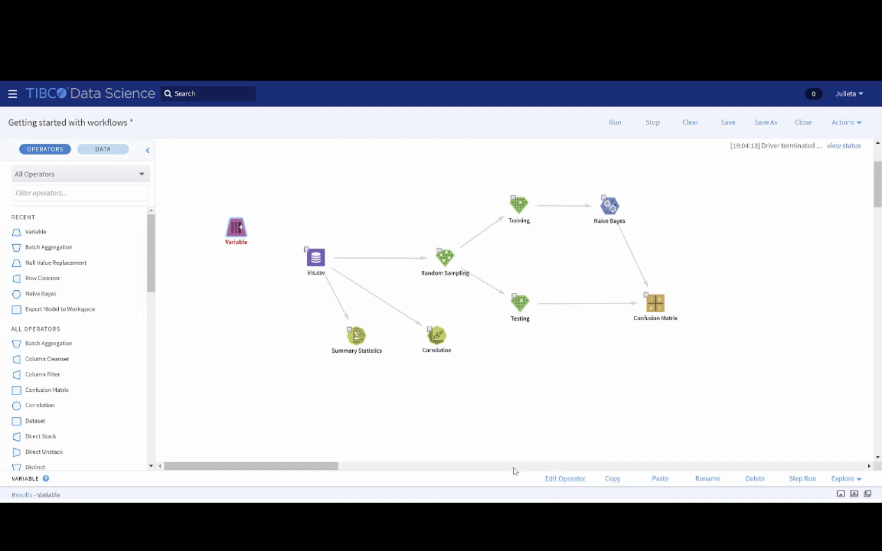
left_click(278, 217)
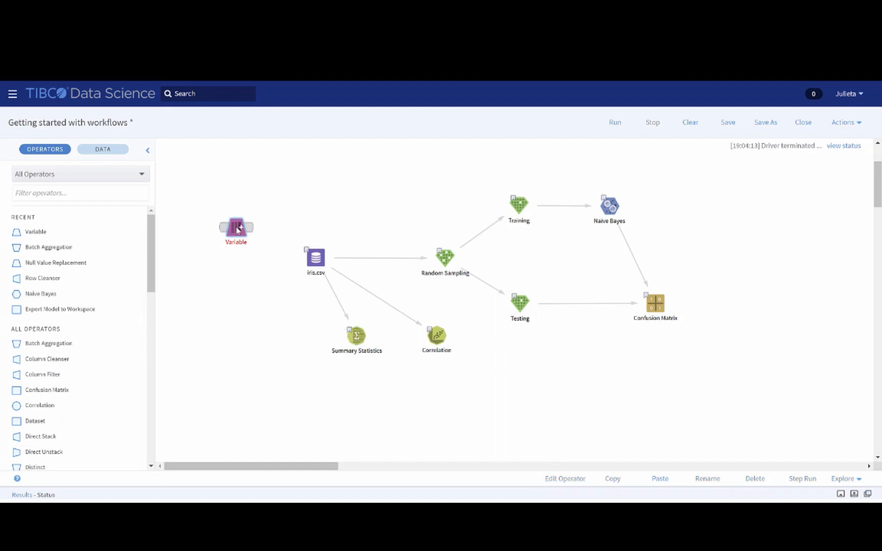
- Try renaming the Variable operator as "Variable Renamed" in its properties, cancel the edit, and try renaming it directly on the canvas
double_click(238, 230)
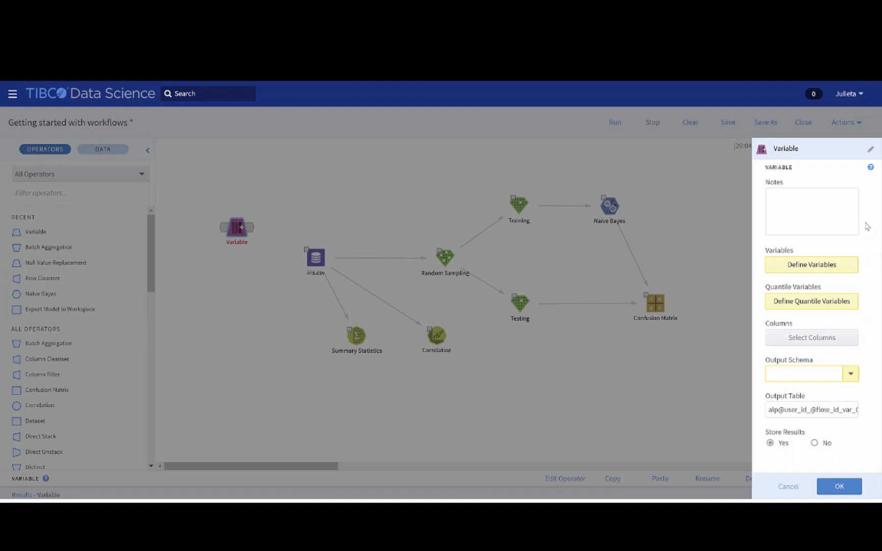
left_click(790, 149)
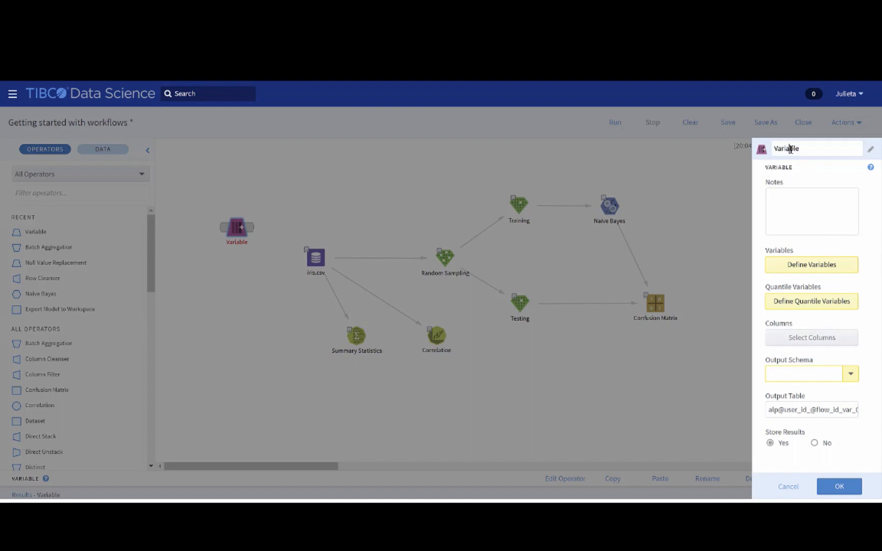
double_click(790, 148)
left_click(803, 149)
type("Renamed")
left_click(819, 177)
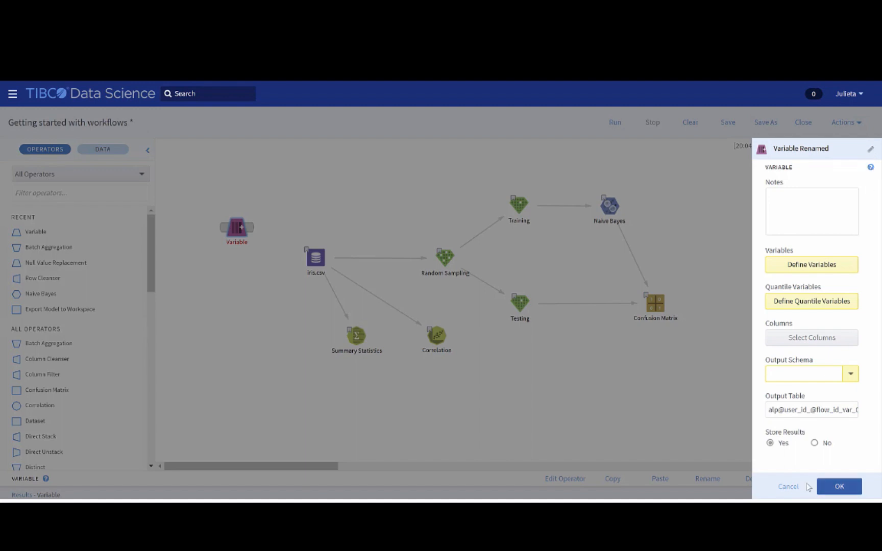
left_click(788, 487)
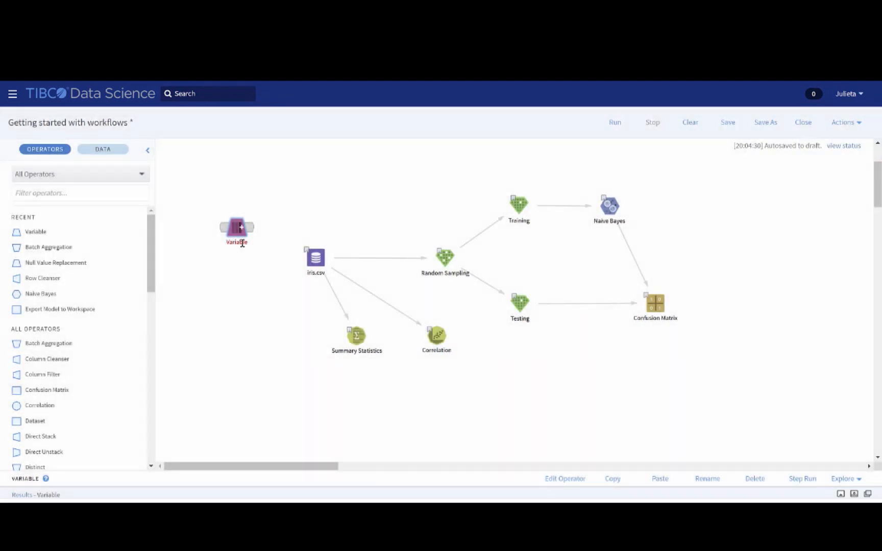
double_click(243, 243)
left_click(250, 261)
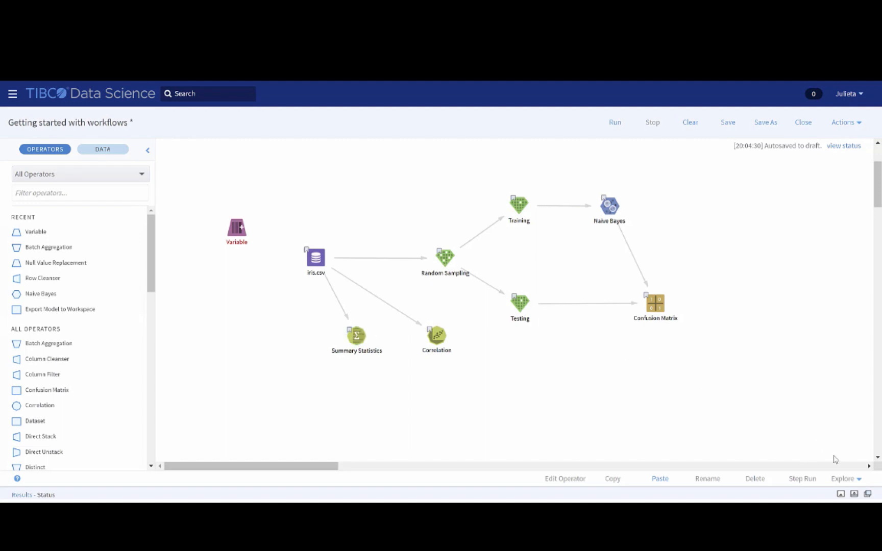
- Show the results area below the canvas to view the workflow's run status log
left_click(840, 494)
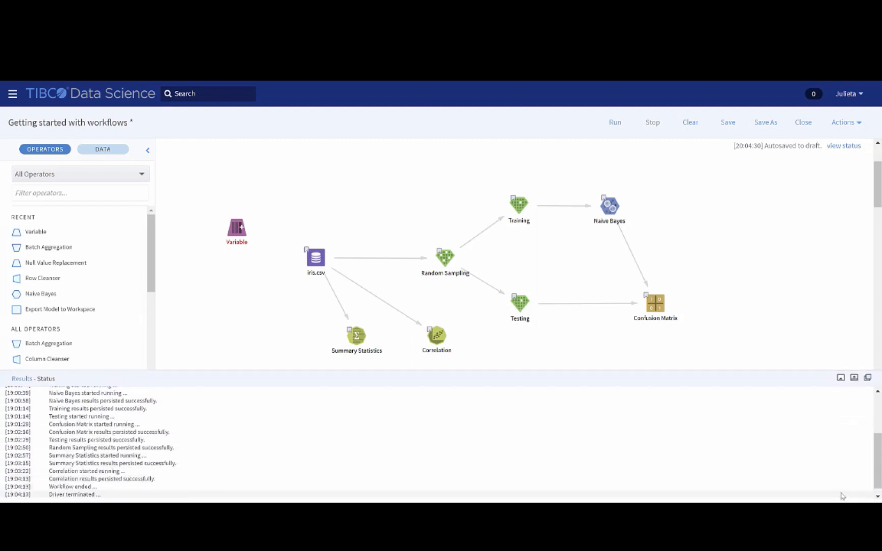
left_click(840, 377)
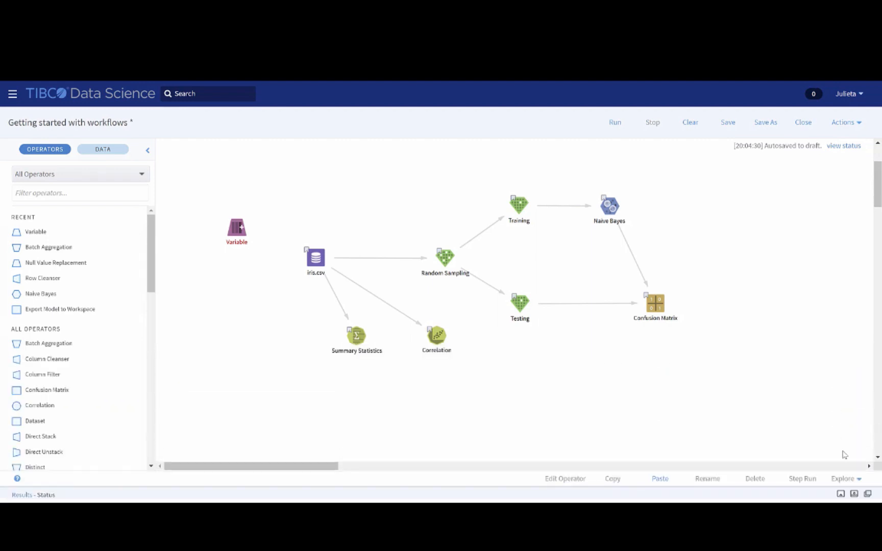
left_click(840, 494)
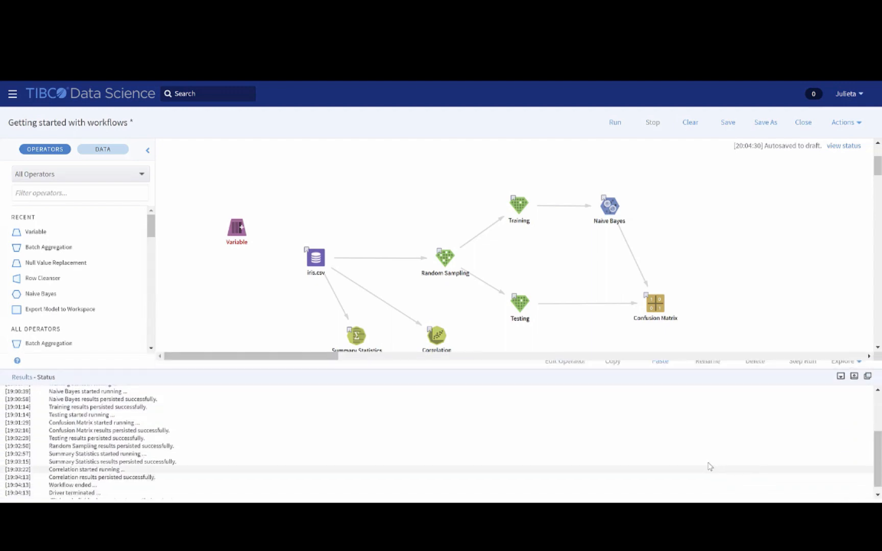
- View the results of Summary Statistics, Correlation and Random Sampling, enlarging the sampling table before hiding the results
left_click(350, 337)
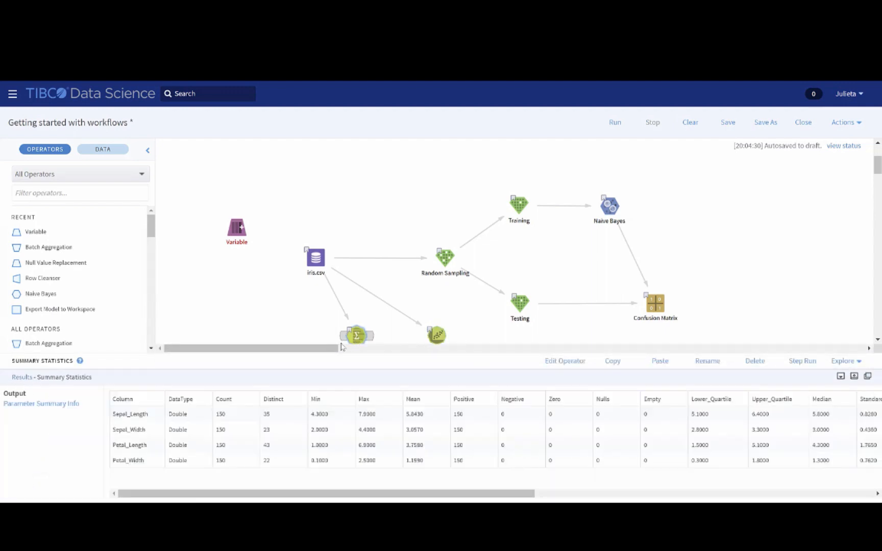
left_click(437, 335)
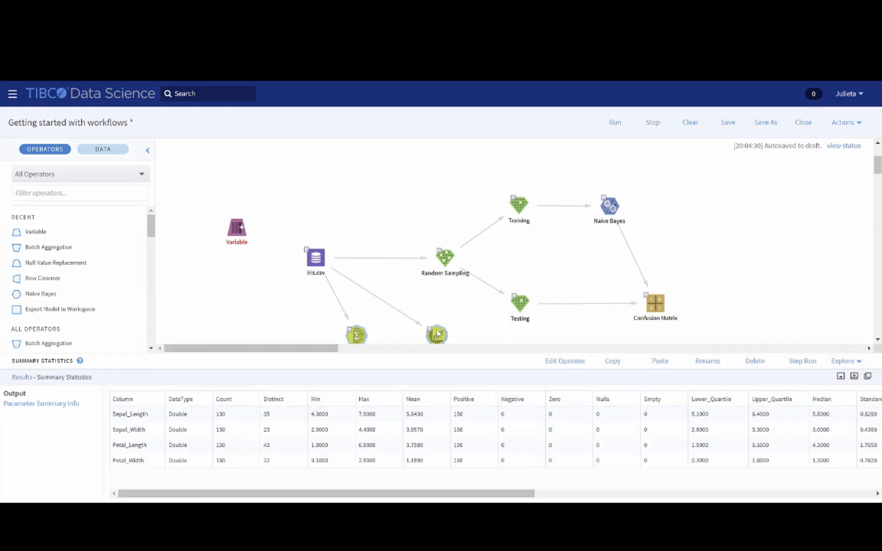
left_click(440, 269)
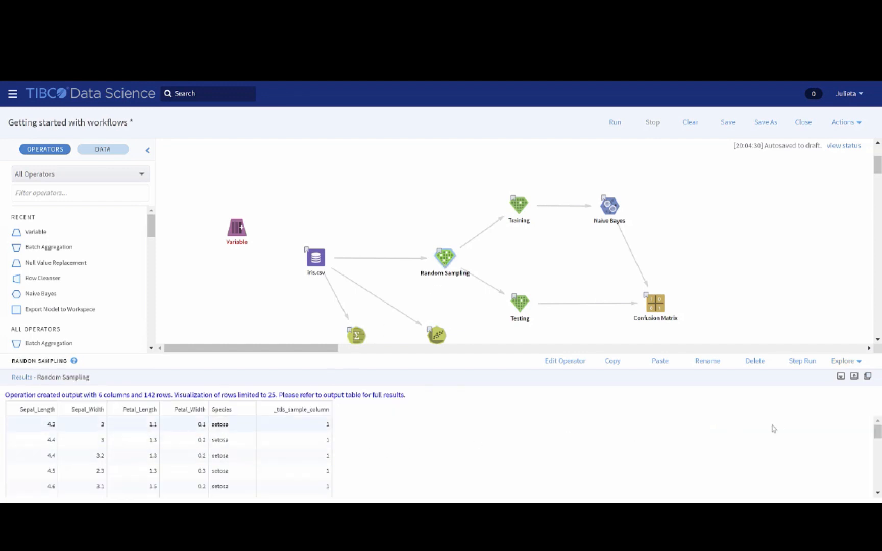
left_click(854, 378)
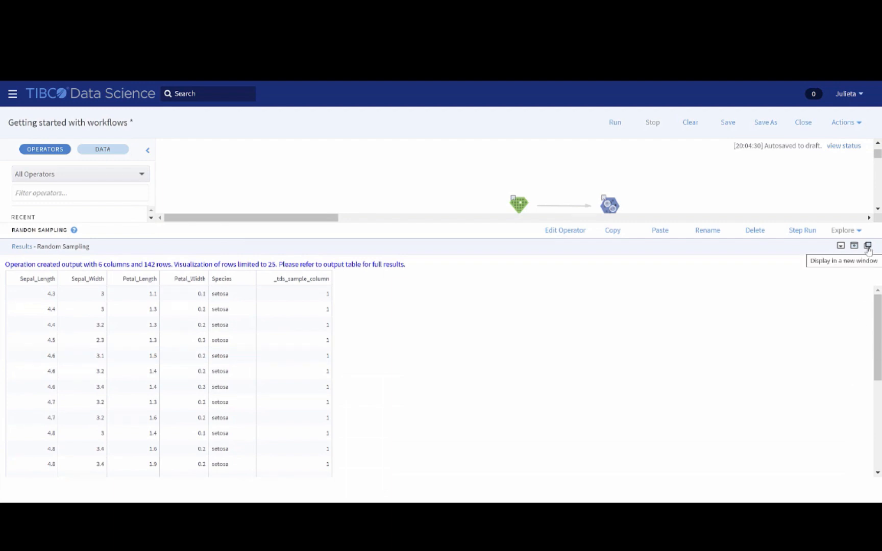
left_click(840, 247)
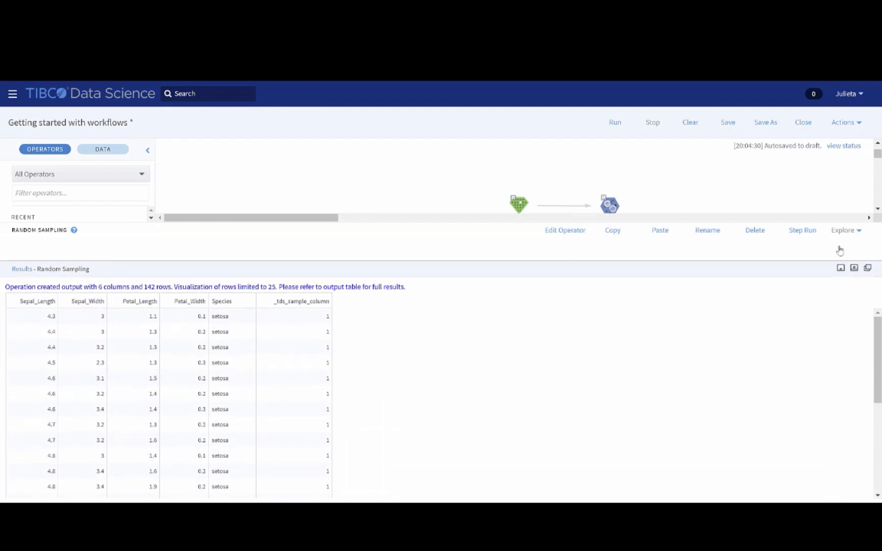
- Display the canvas grid to move Confusion Matrix directly beneath Naive Bayes, level with Testing, and hide the grid
right_click(800, 278)
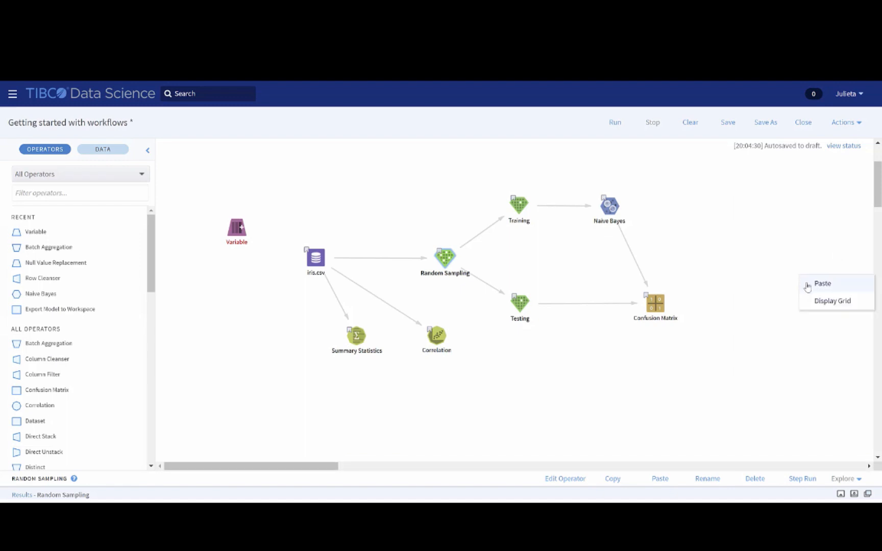
left_click(820, 302)
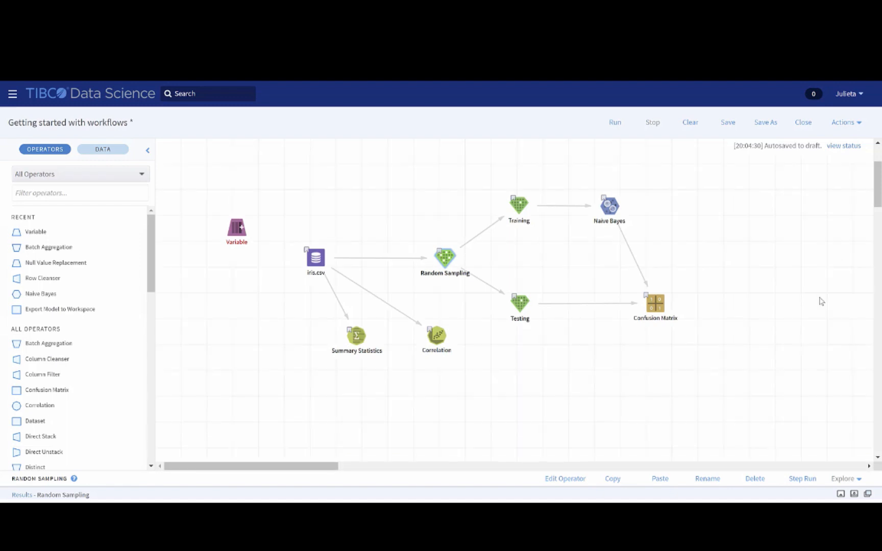
left_click_drag(656, 304, 612, 310)
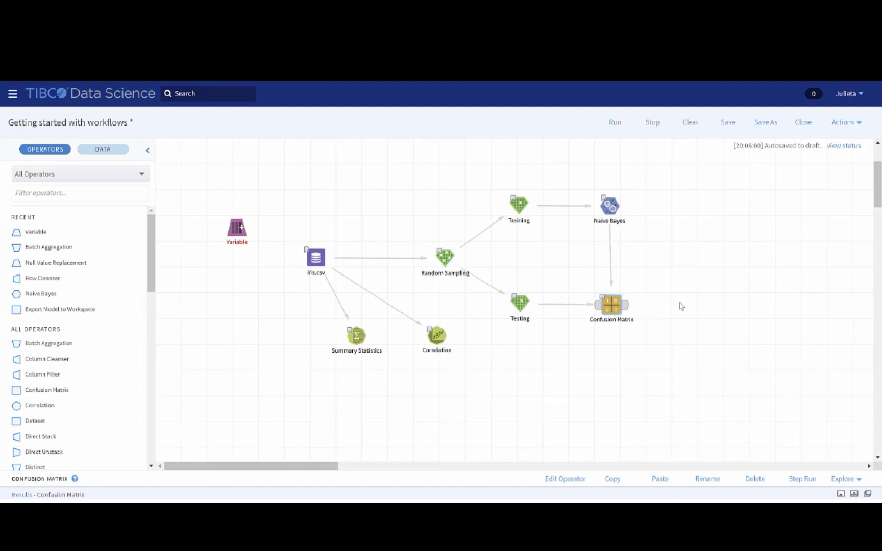
right_click(707, 289)
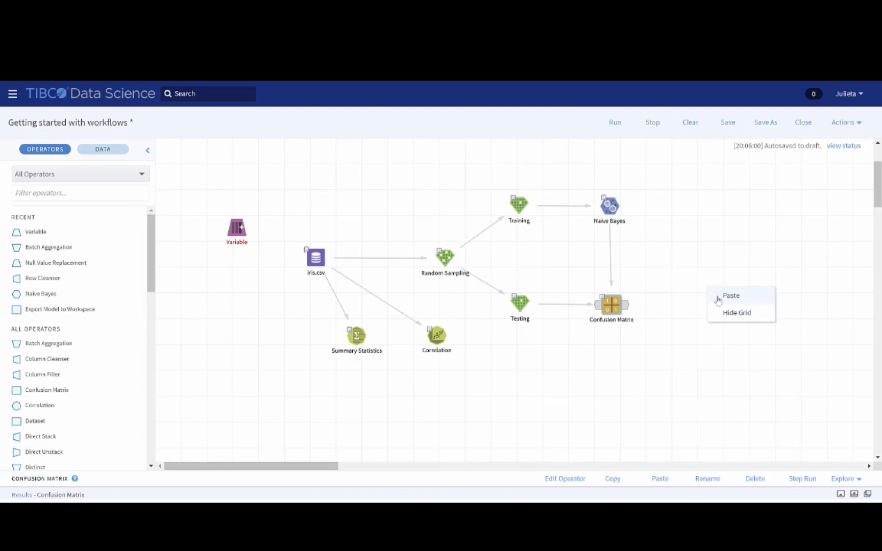
left_click(728, 312)
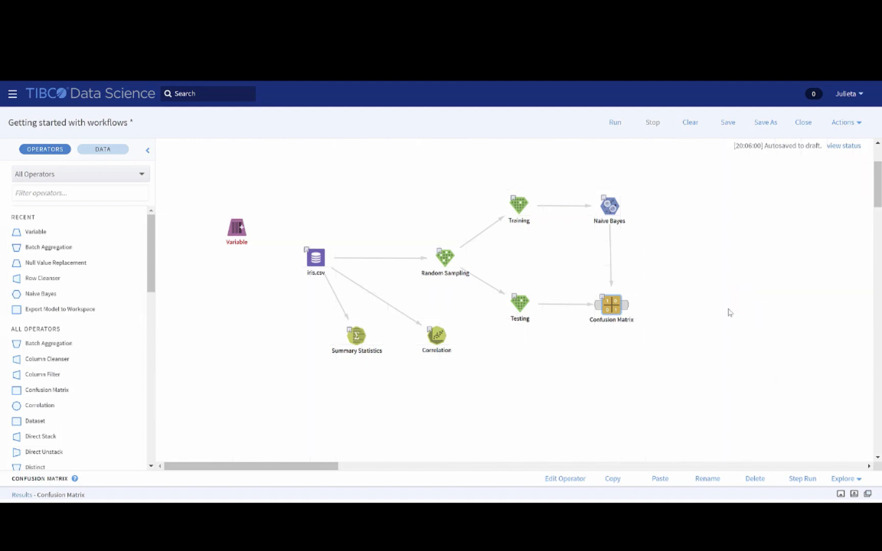
left_click(729, 313)
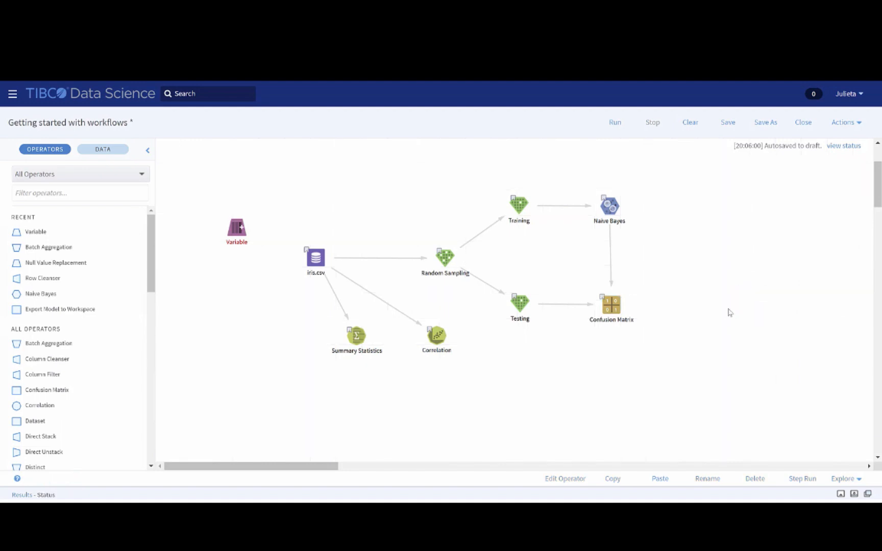
- Duplicate the Confusion Matrix operator by copying and pasting it on the canvas
left_click(615, 310)
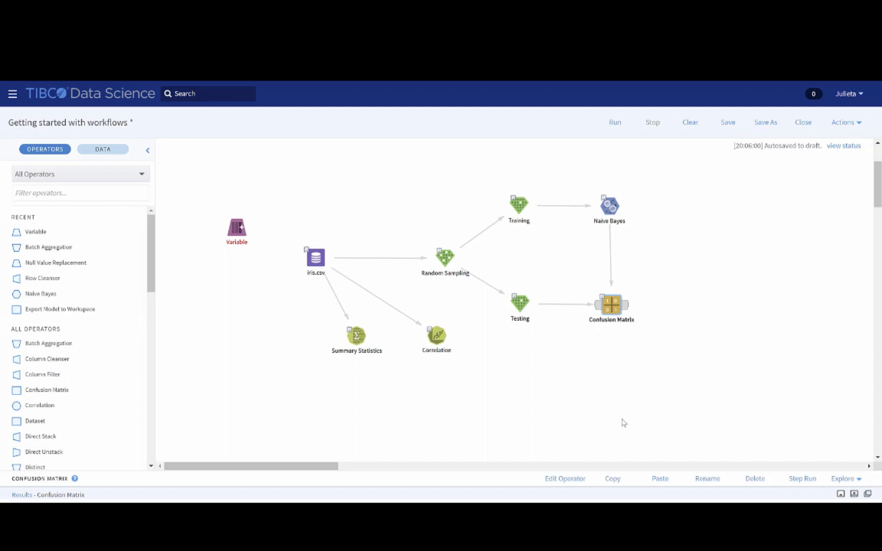
left_click(660, 479)
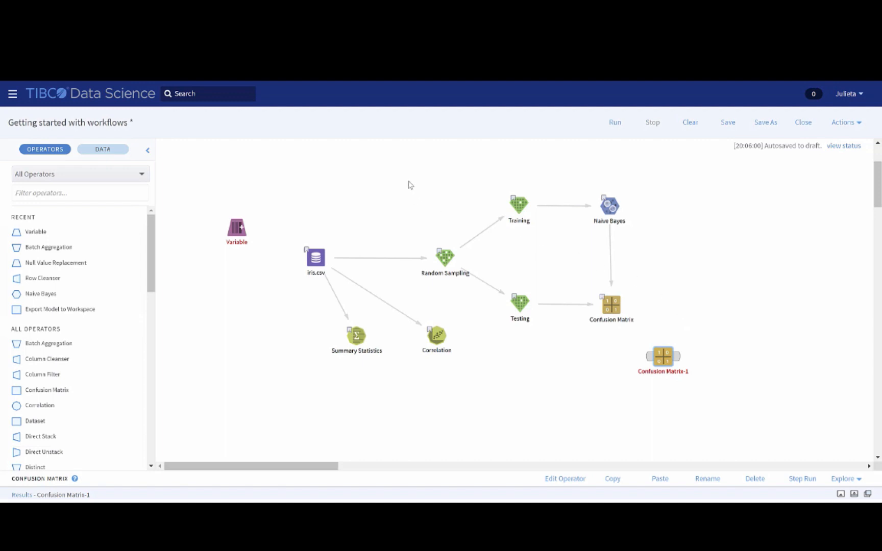
- Duplicate the Random Sampling, Training, Testing and Correlation operators together by selecting, copying and pasting them on the canvas
left_click_drag(403, 174, 547, 338)
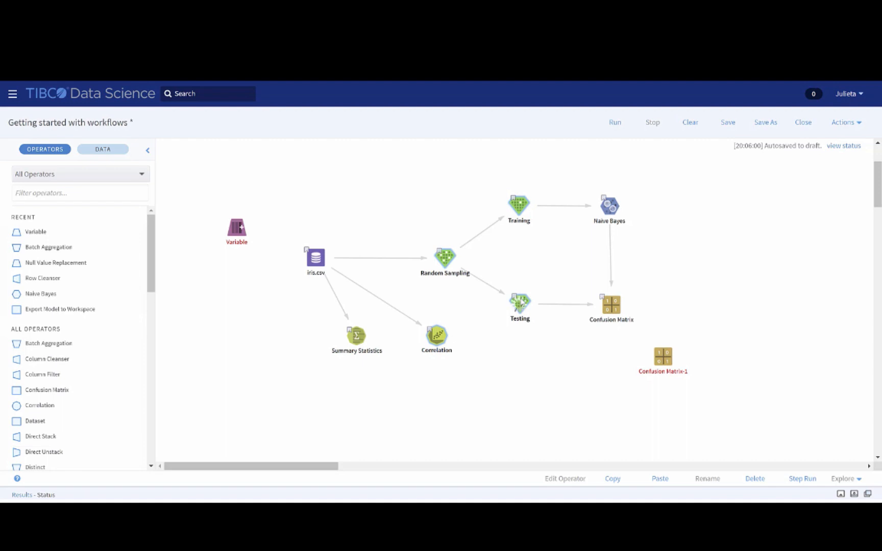
key("ctrl+v")
left_click_drag(498, 318, 492, 401)
scroll(727, 324, "down", 2)
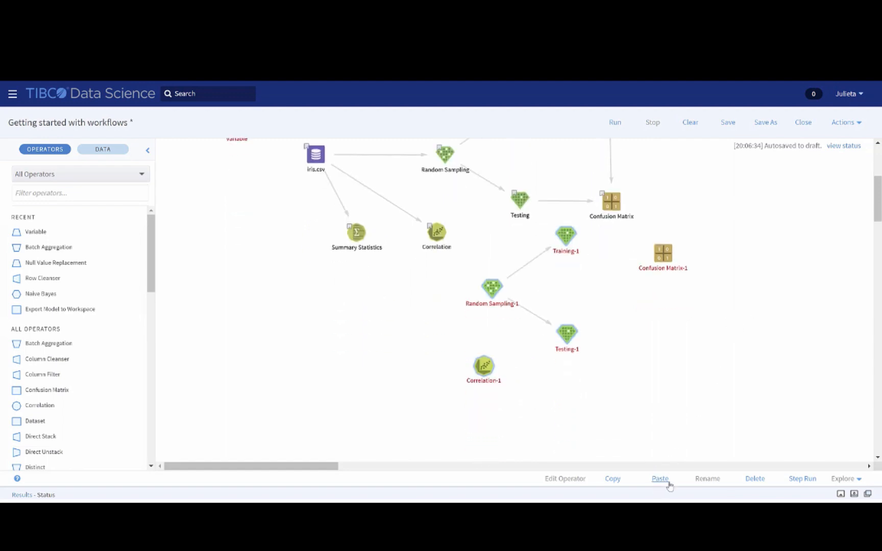
- Delete the four pasted sampling and correlation operator copies, as well as the Confusion Matrix-1 copy
left_click(756, 481)
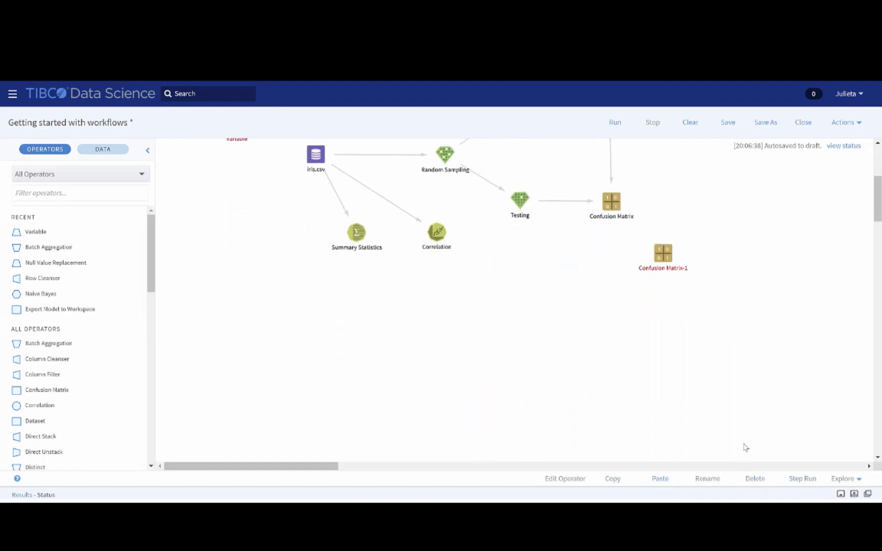
scroll(766, 412, "up", 2)
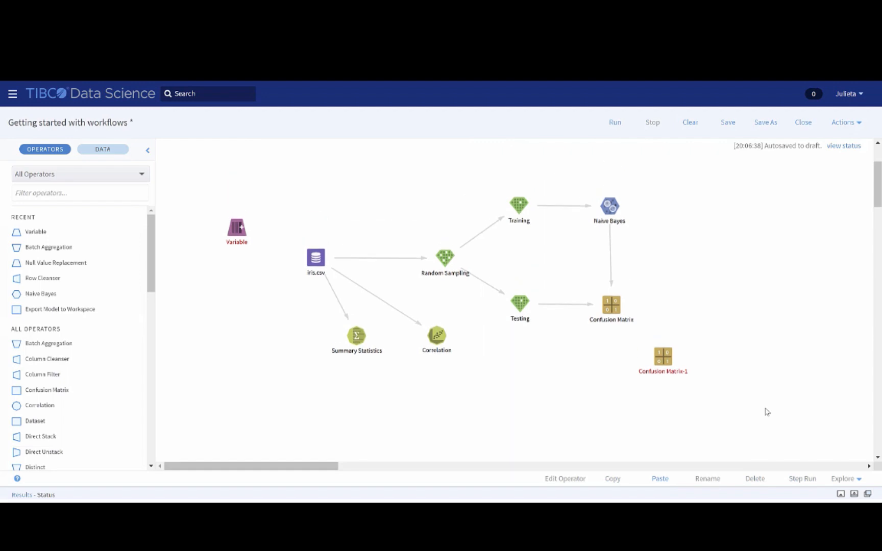
left_click(665, 361)
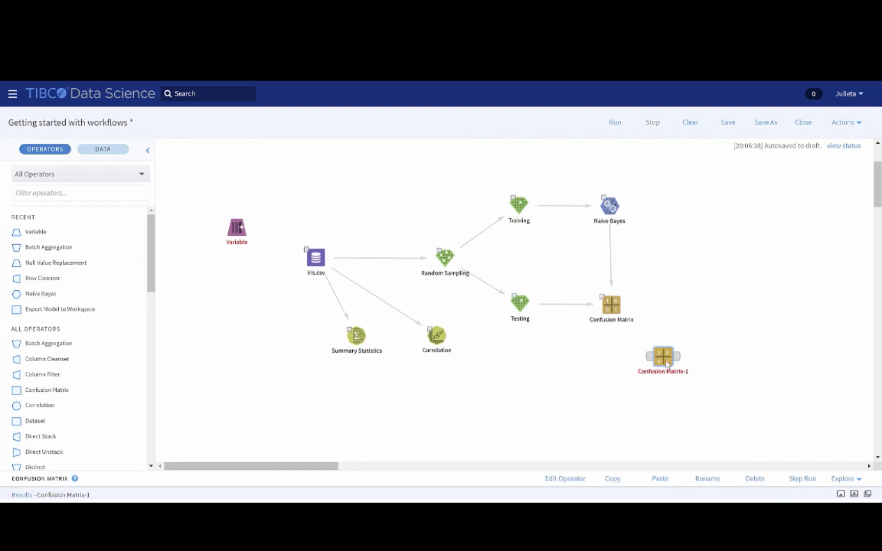
key("Delete")
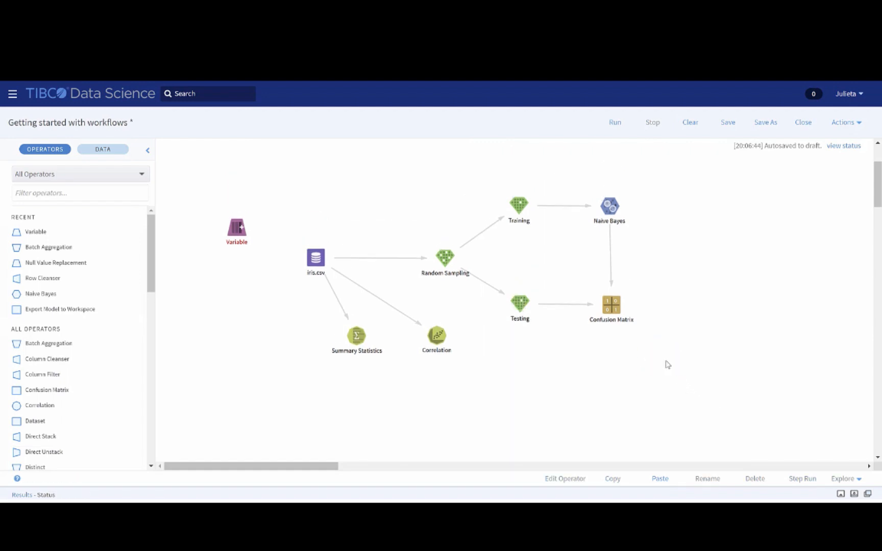
- Save the workflow, replacing the default version comment with "Creating video"
scroll(667, 364, "up", 2)
scroll(669, 364, "down", 1)
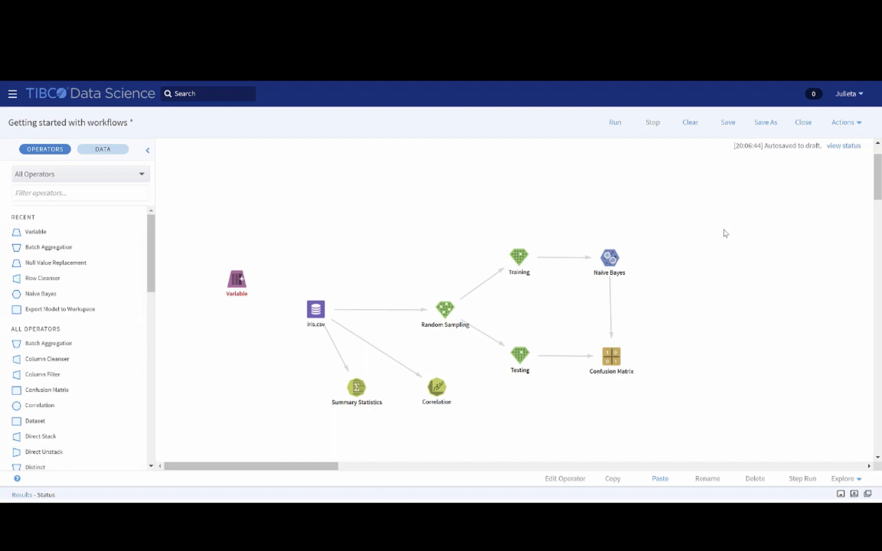
left_click(728, 125)
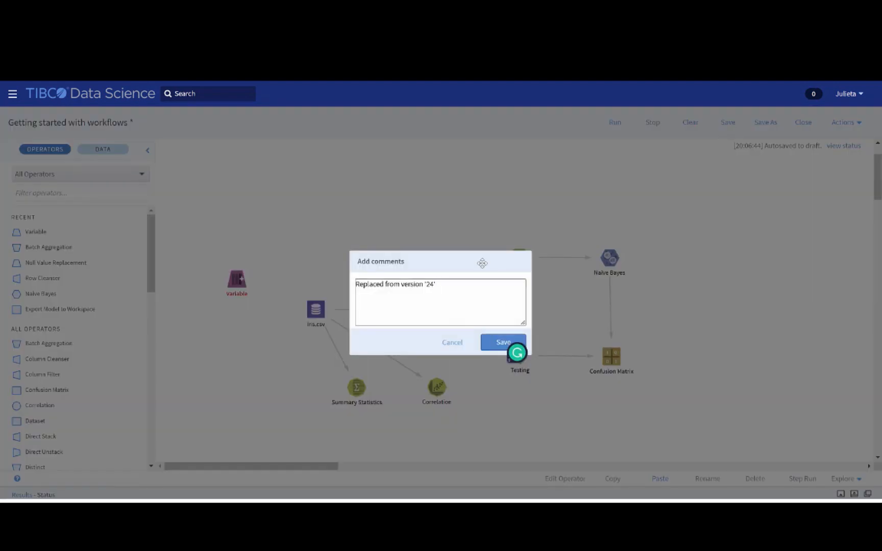
left_click_drag(456, 289, 352, 293)
key("BackSpace")
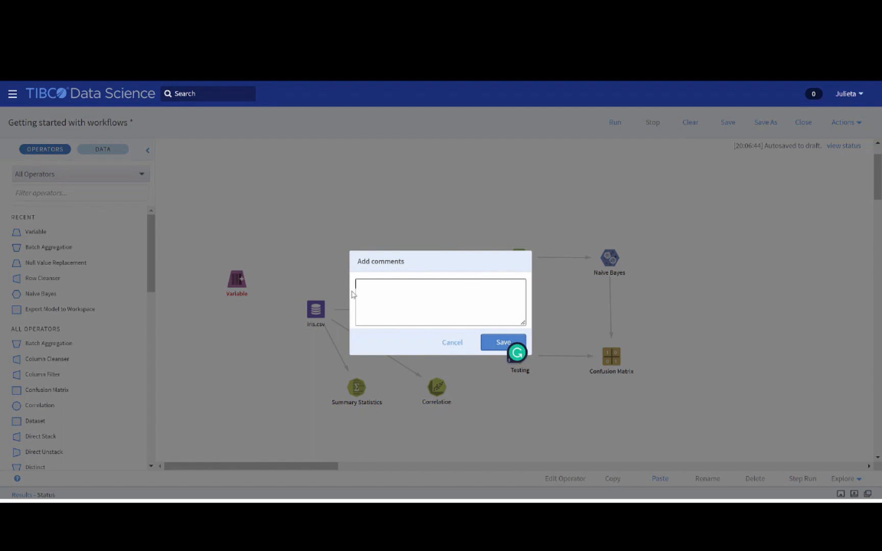
type("Creating video")
left_click(492, 340)
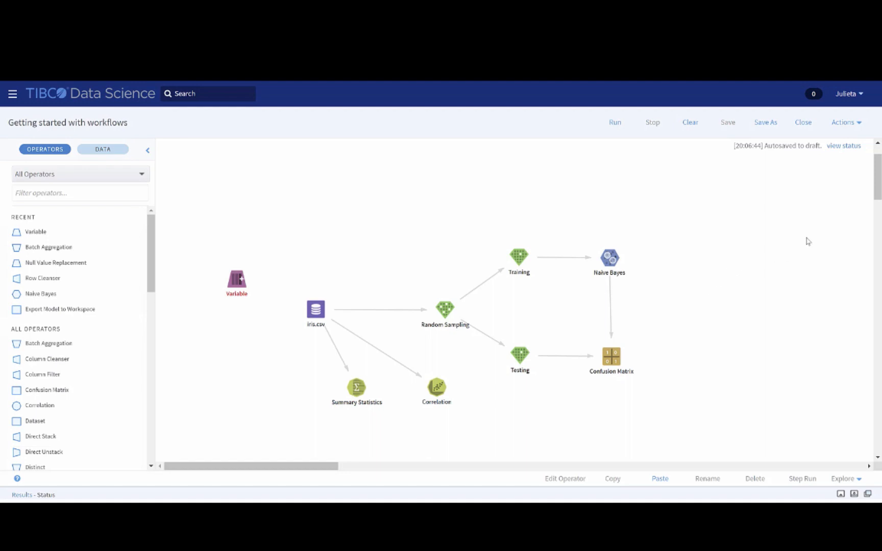
- View the workflow's flow history with its saved versions and comments, and close it without replacing the current version
left_click(859, 128)
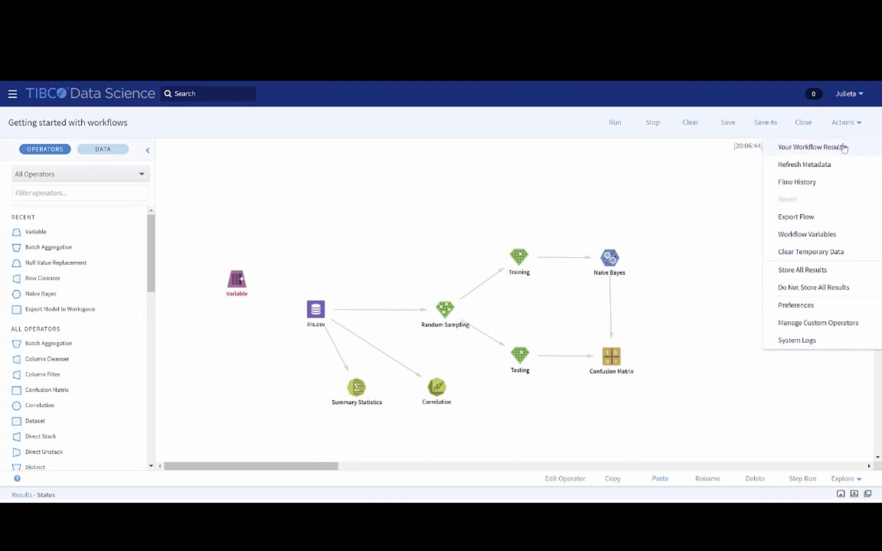
left_click(807, 183)
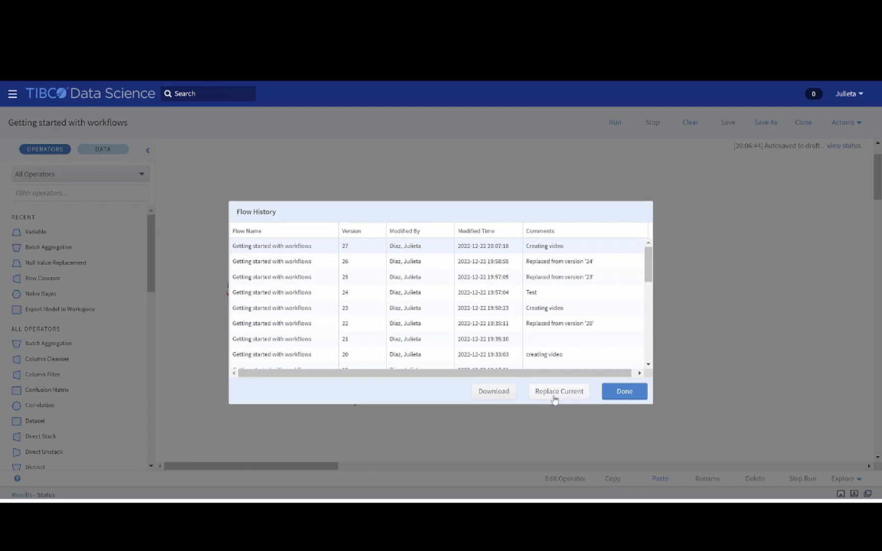
left_click(624, 391)
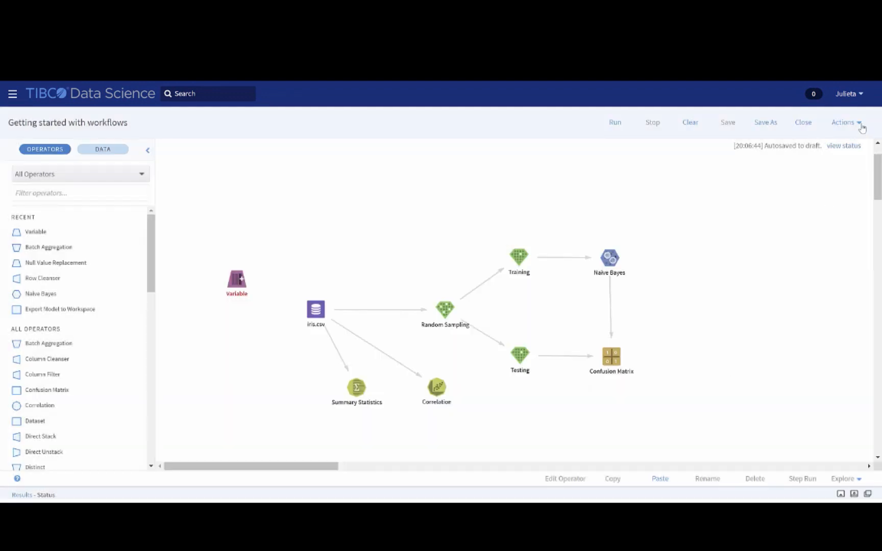
- Show the additional actions available for the workflow, including Export Flow
left_click(859, 123)
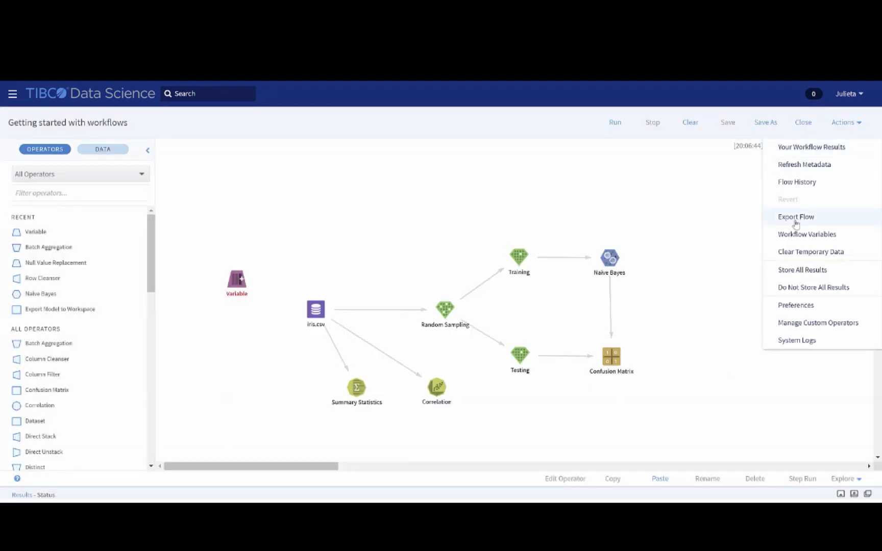